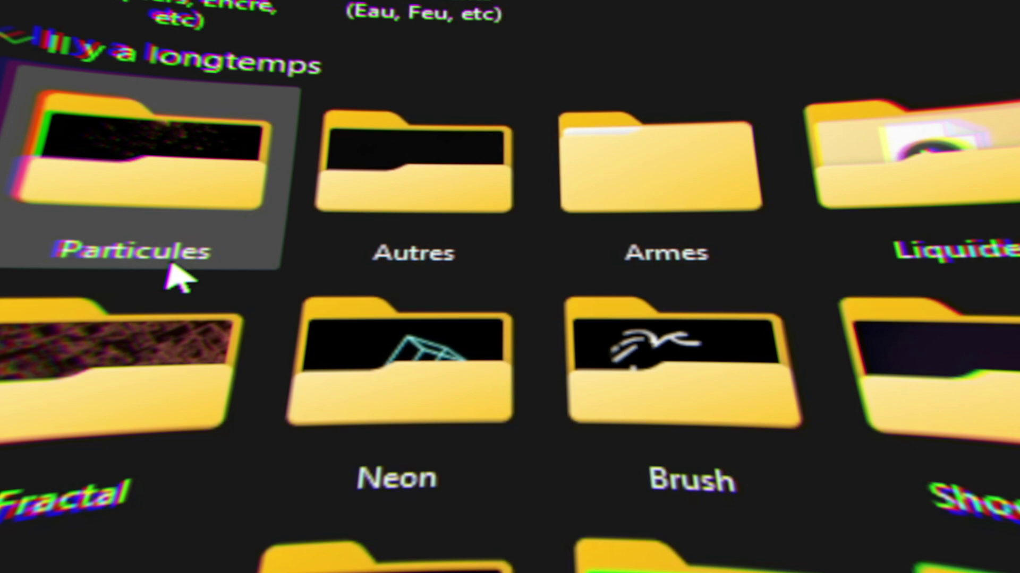
Open the Particules folder in File Explorer to list its particle video clips.
{"action": "double_click", "coordinate": [263, 265]}
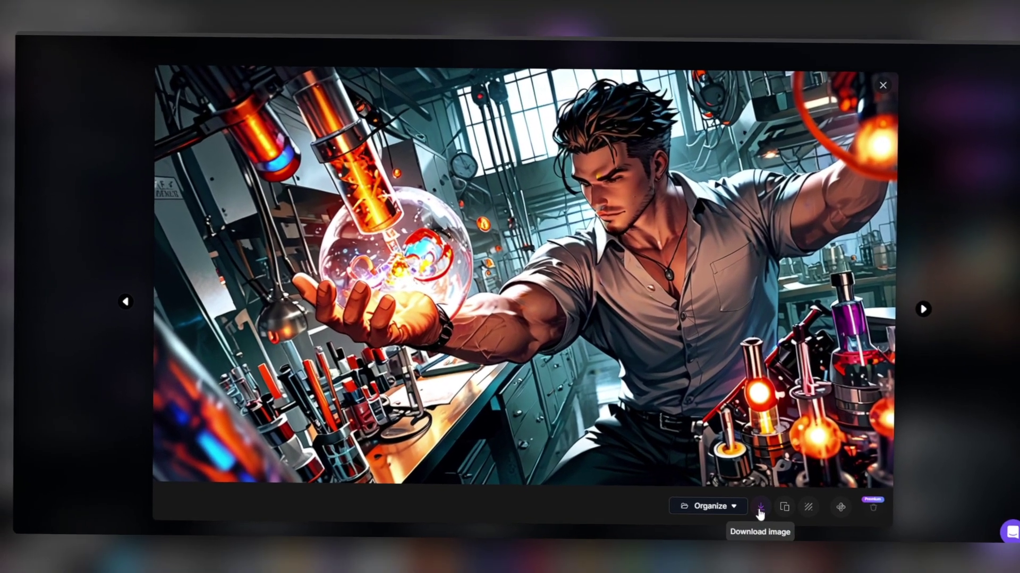
Download the Leonardo scientist image, show all its Photoshop layers, and drag scientist guy.psd into After Effects.
{"action": "left_click", "coordinate": [758, 500]}
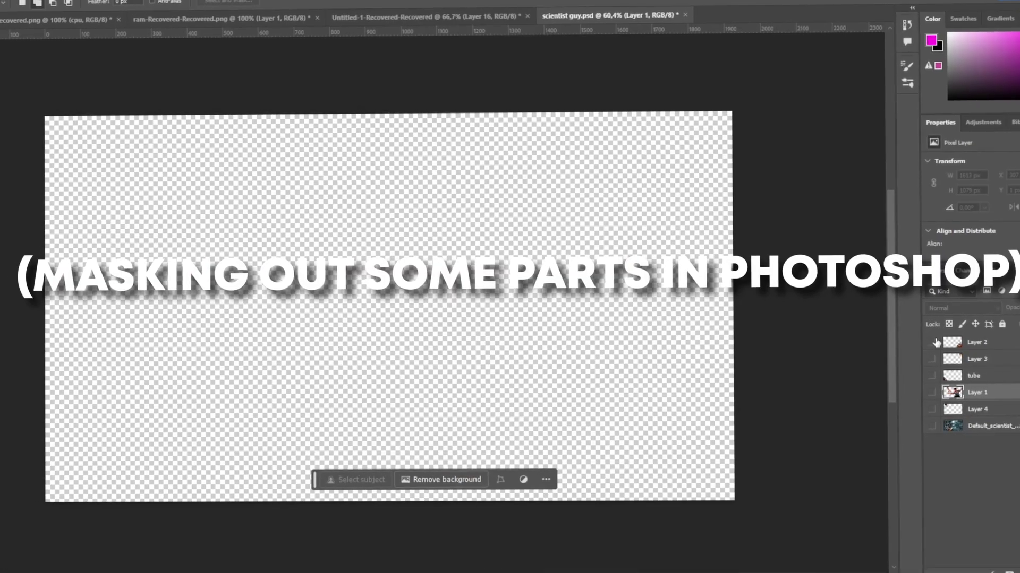
{"action": "left_click_drag", "start_coordinate": [935, 342], "coordinate": [930, 434]}
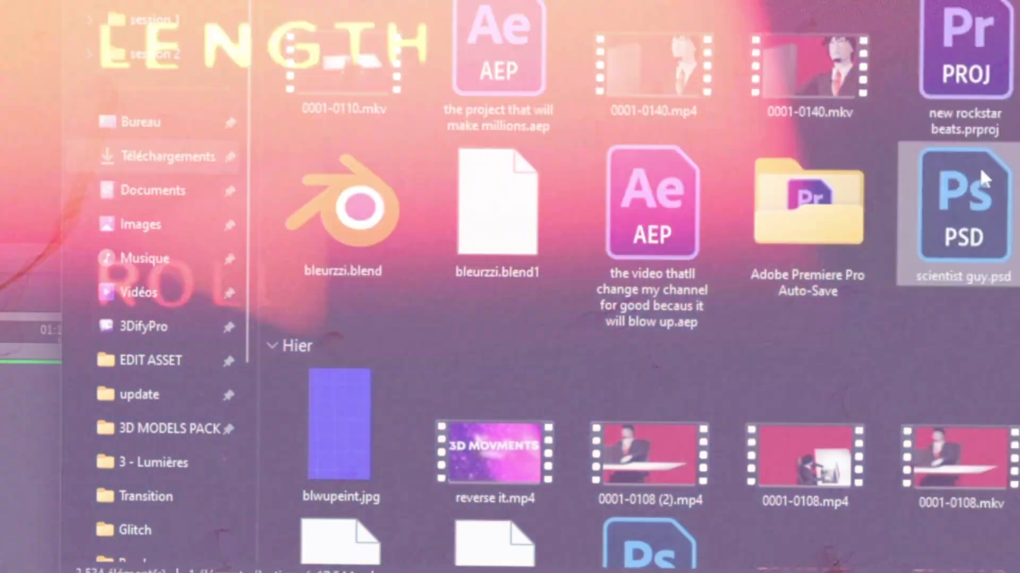
{"action": "left_click_drag", "start_coordinate": [956, 170], "coordinate": [418, 165]}
Import scientist guy.psd as a composition, open it, and solo the man layer.
{"action": "left_click_drag", "start_coordinate": [770, 192], "coordinate": [168, 556]}
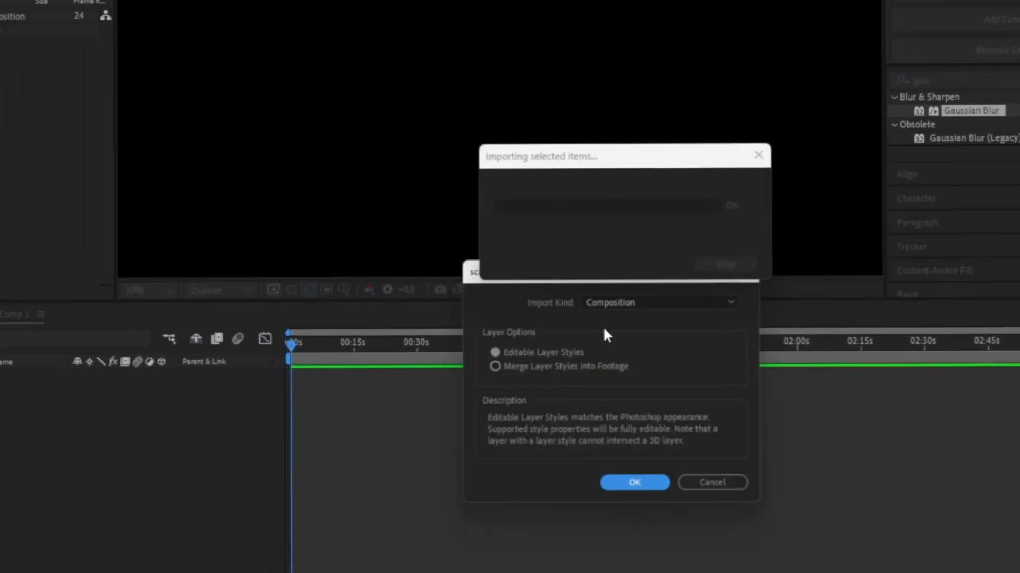
{"action": "left_click", "coordinate": [626, 482]}
{"action": "double_click", "coordinate": [518, 373]}
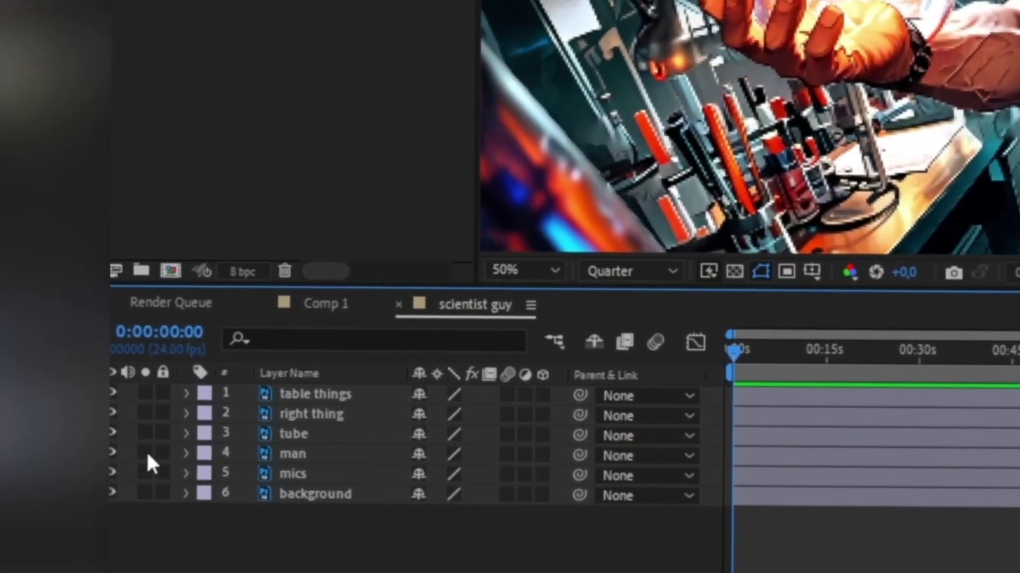
{"action": "left_click", "coordinate": [41, 396]}
Place puppet pins on the man's forearm, shoulders, head, neck, arms, raised hand, torso and belt.
{"action": "left_click", "coordinate": [419, 24]}
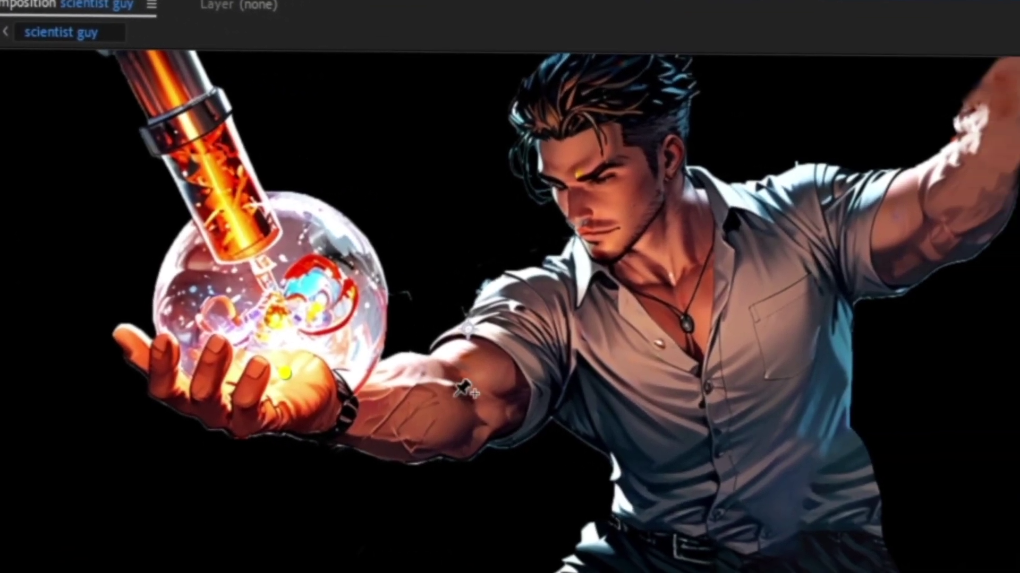
{"action": "left_click", "coordinate": [464, 389]}
{"action": "left_click", "coordinate": [562, 295]}
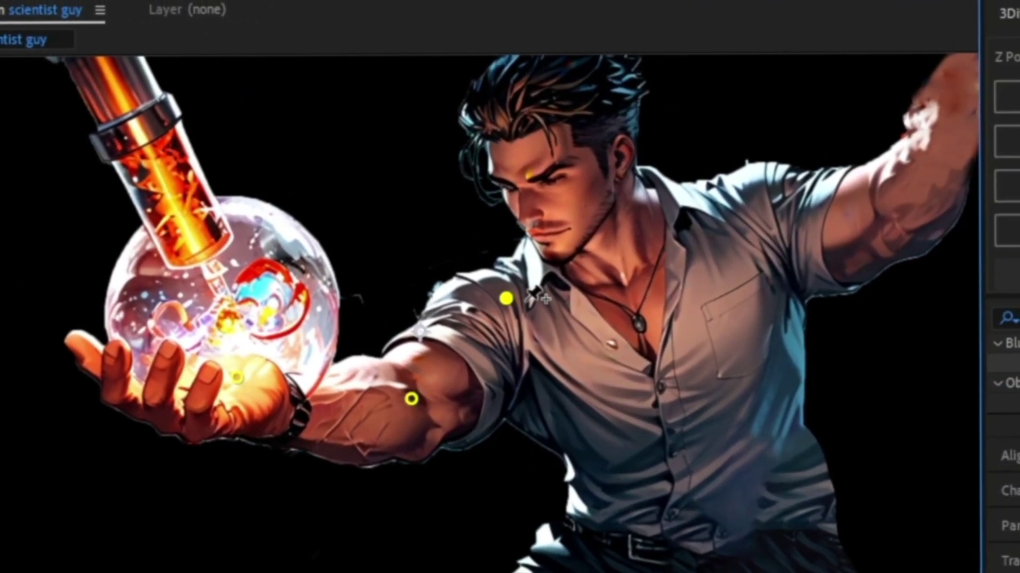
{"action": "left_click", "coordinate": [598, 89]}
{"action": "left_click", "coordinate": [619, 248]}
{"action": "left_click", "coordinate": [790, 198]}
{"action": "left_click", "coordinate": [909, 207]}
{"action": "left_click", "coordinate": [978, 79]}
{"action": "left_click", "coordinate": [682, 404]}
{"action": "left_click", "coordinate": [695, 553]}
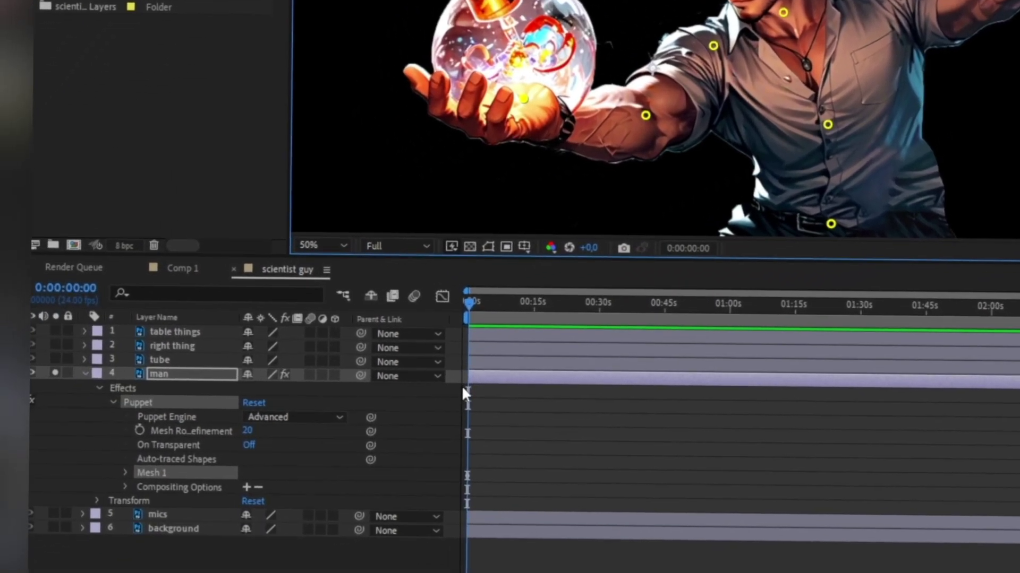
Keyframe the man's puppet pins at a later time, preview the pose change, and select the 0s keyframes.
{"action": "key", "text": "u"}
{"action": "scroll", "coordinate": [532, 370], "scroll_direction": "down", "scroll_amount": 5}
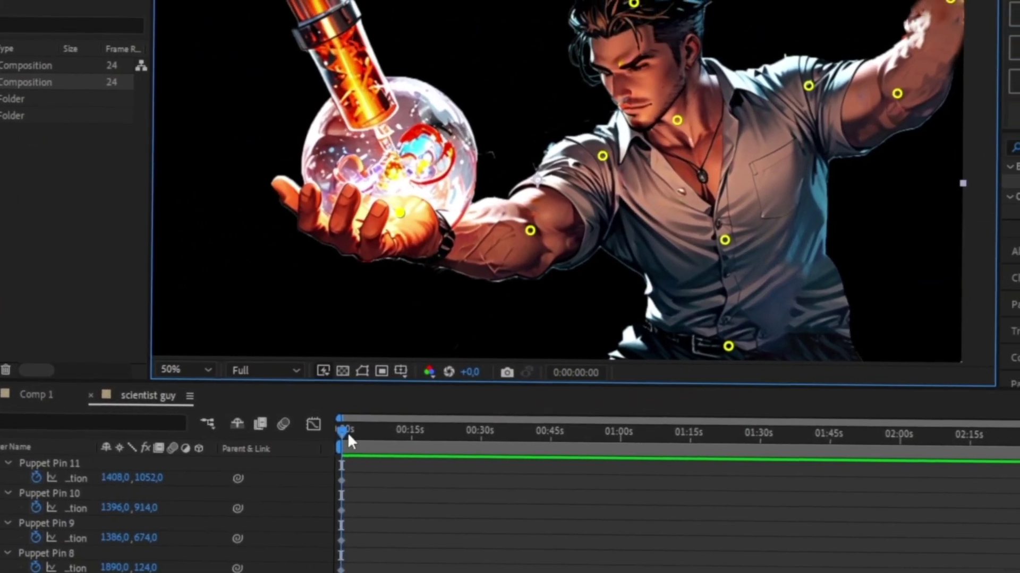
{"action": "left_click_drag", "start_coordinate": [347, 432], "coordinate": [387, 434]}
{"action": "key", "text": "ctrl+shift+alt+j"}
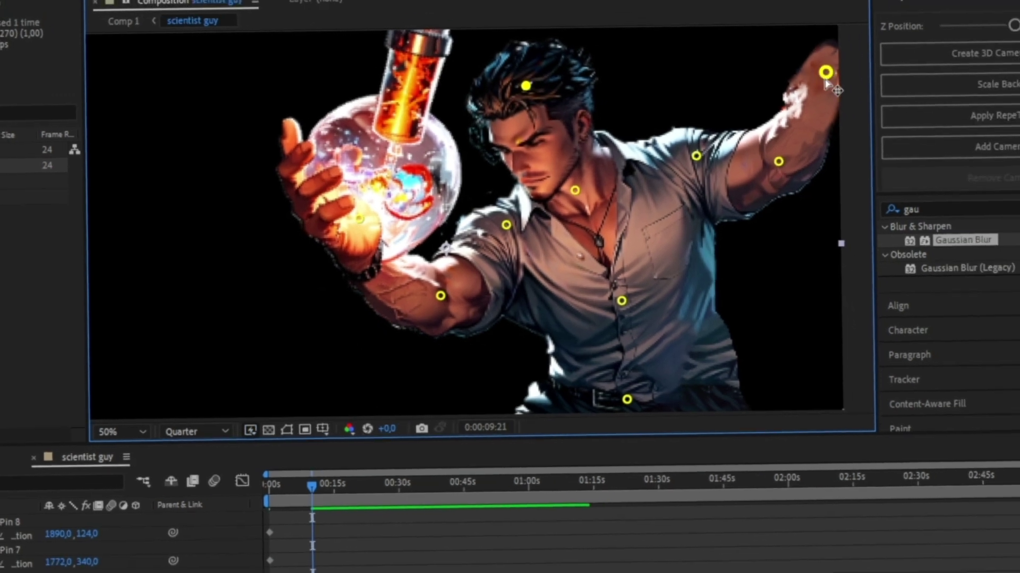
{"action": "key", "text": "space"}
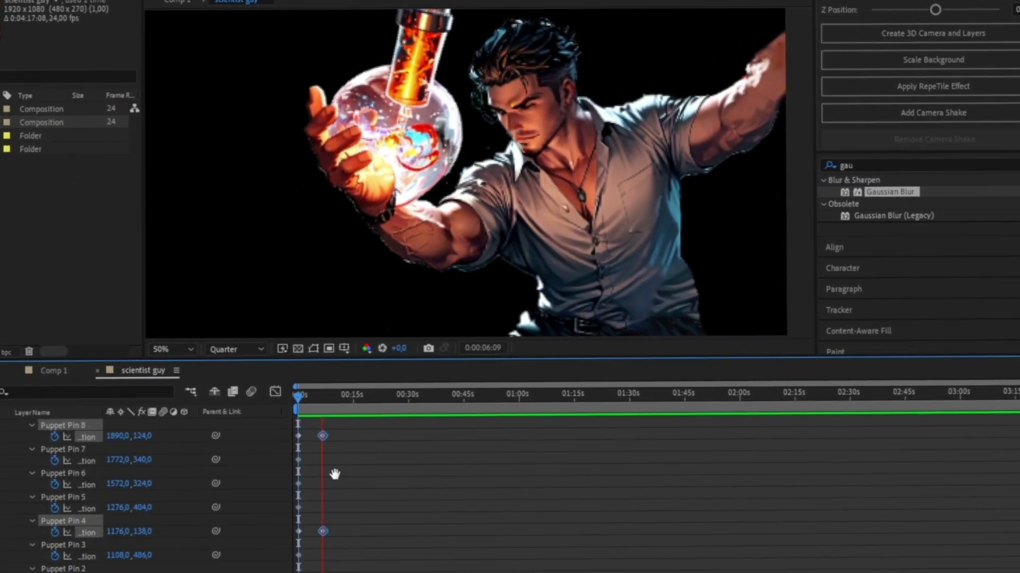
{"action": "key", "text": "space"}
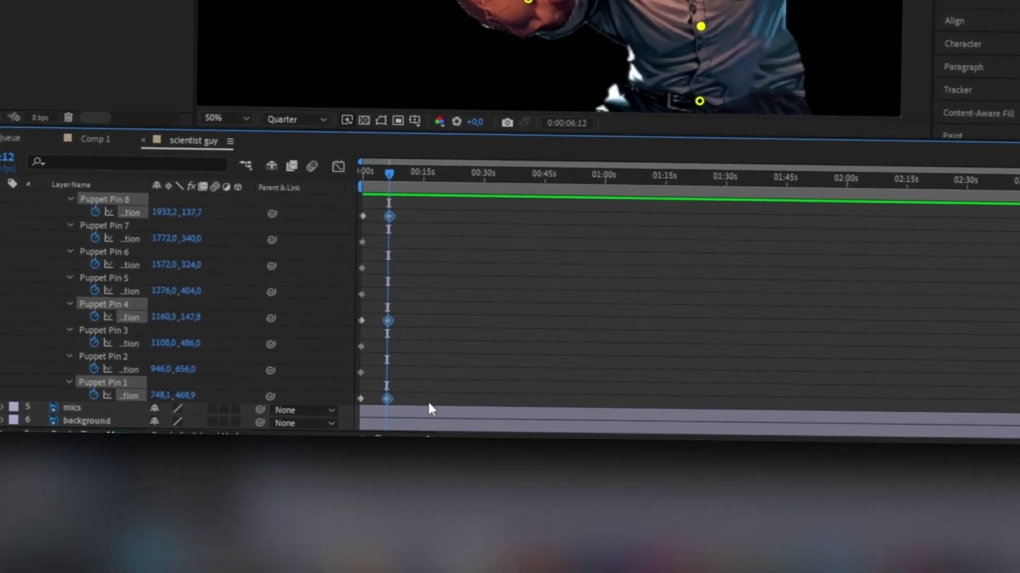
{"action": "left_click_drag", "start_coordinate": [404, 491], "coordinate": [339, 310]}
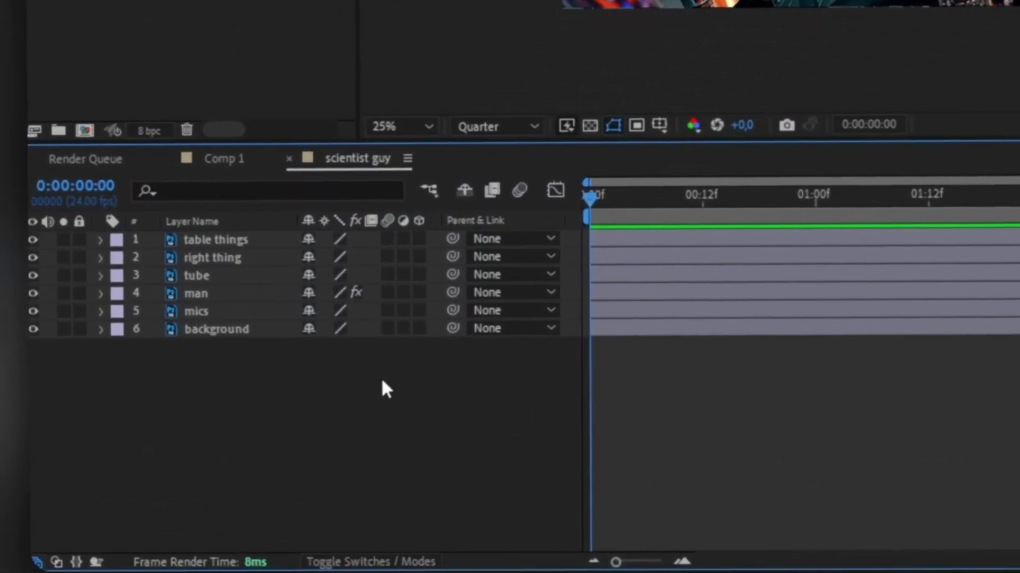
Add Camera 1 to the scientist guy composition and make layers 2–7 3D.
{"action": "right_click", "coordinate": [383, 386]}
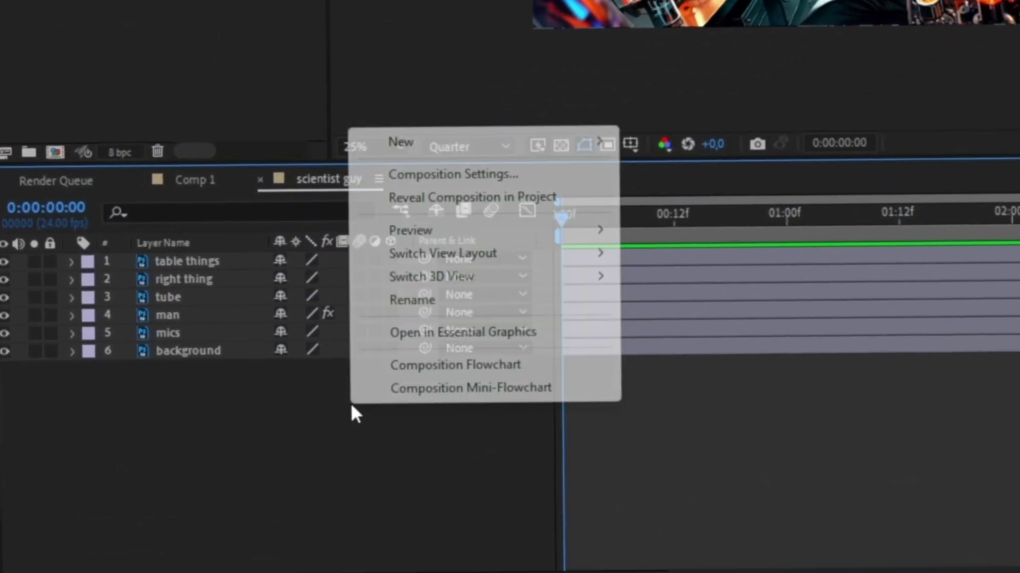
{"action": "mouse_move", "coordinate": [530, 133]}
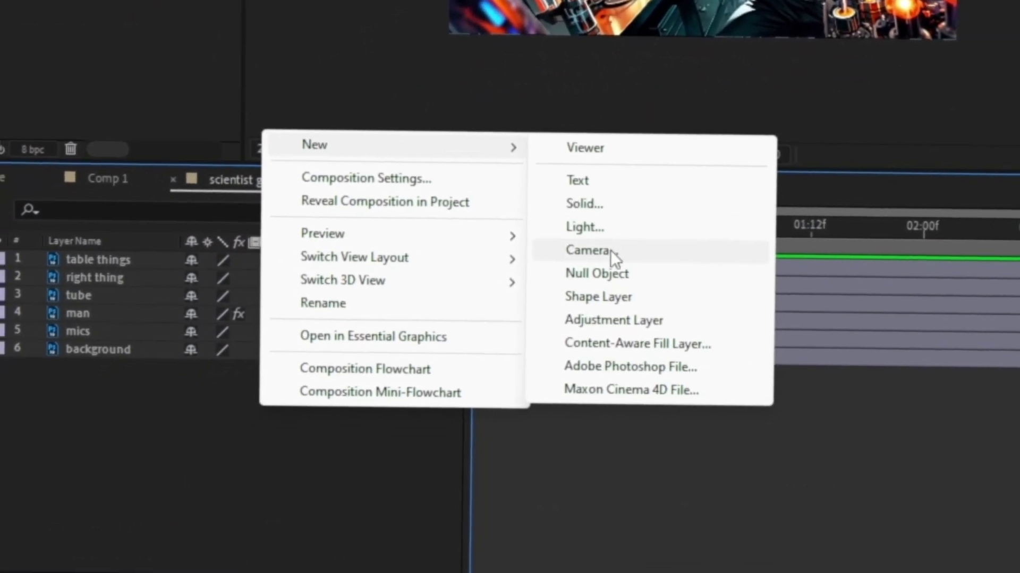
{"action": "left_click", "coordinate": [586, 267]}
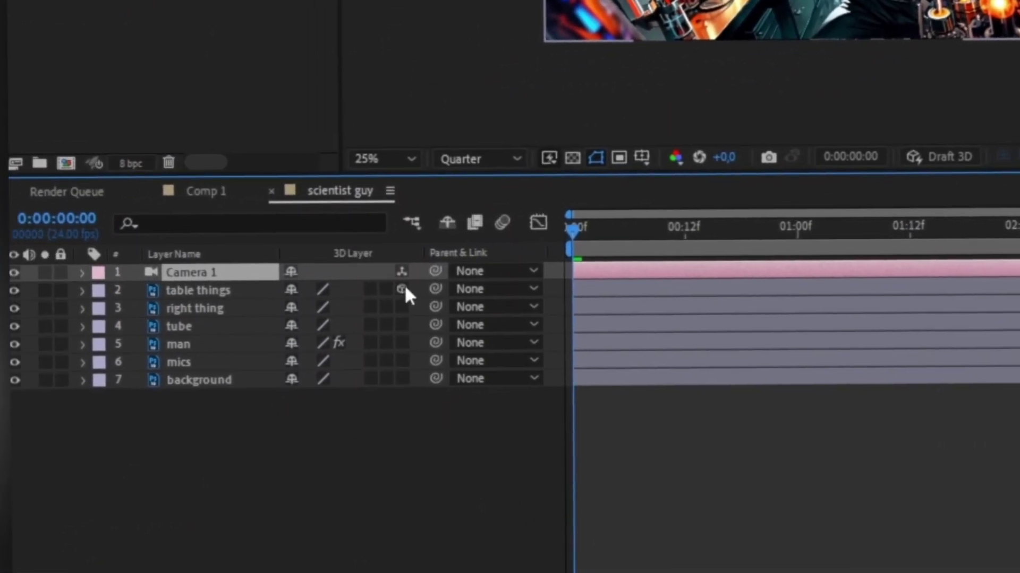
{"action": "left_click_drag", "start_coordinate": [402, 289], "coordinate": [403, 388]}
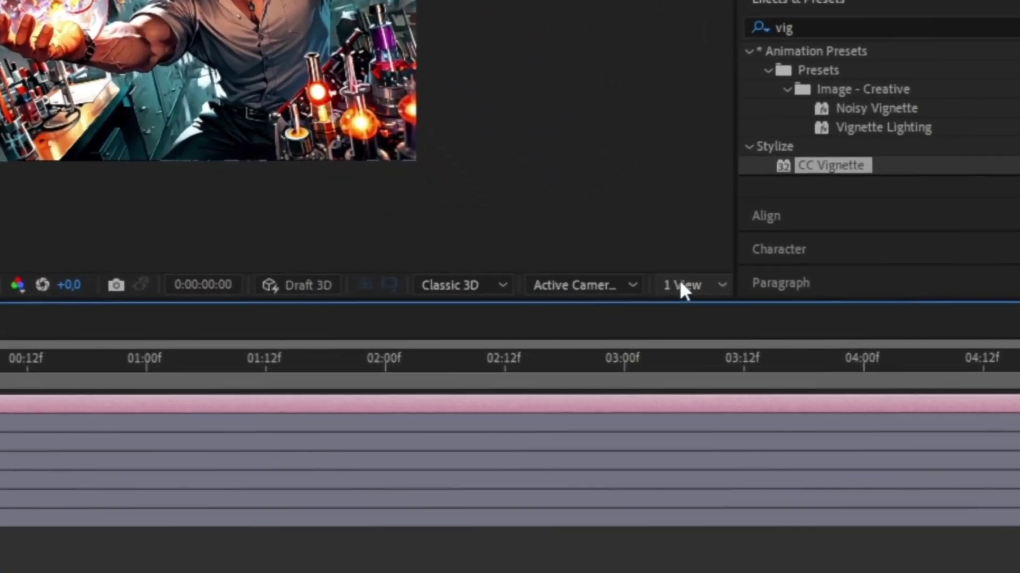
Split the viewer into 2 Views with Custom View 1 in the second pane.
{"action": "left_click", "coordinate": [648, 310]}
{"action": "left_click", "coordinate": [745, 339]}
{"action": "left_click", "coordinate": [665, 288]}
{"action": "left_click", "coordinate": [653, 531]}
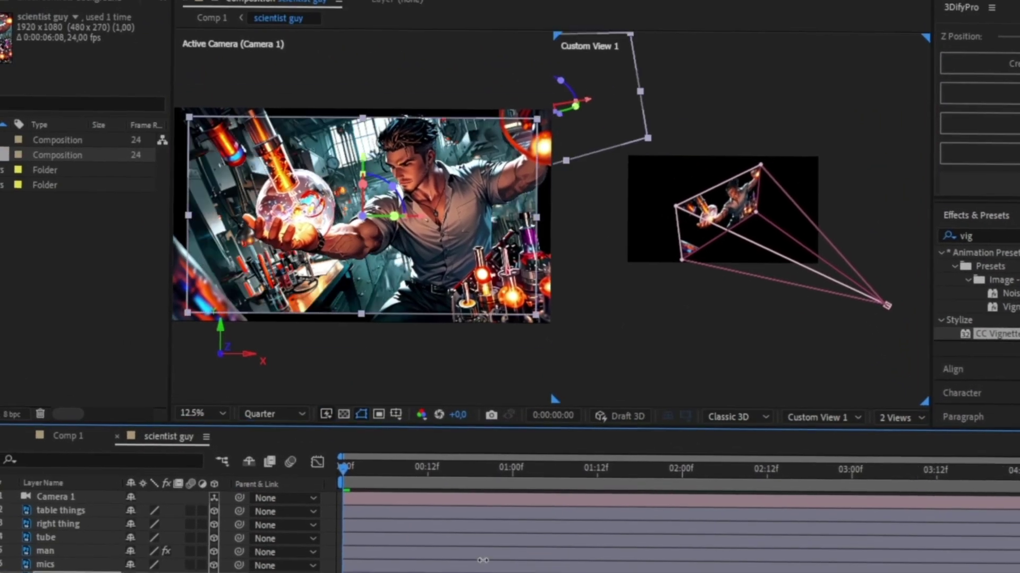
Select the right thing, man and table things layers, checking the man layer's Scale.
{"action": "left_click", "coordinate": [3, 439]}
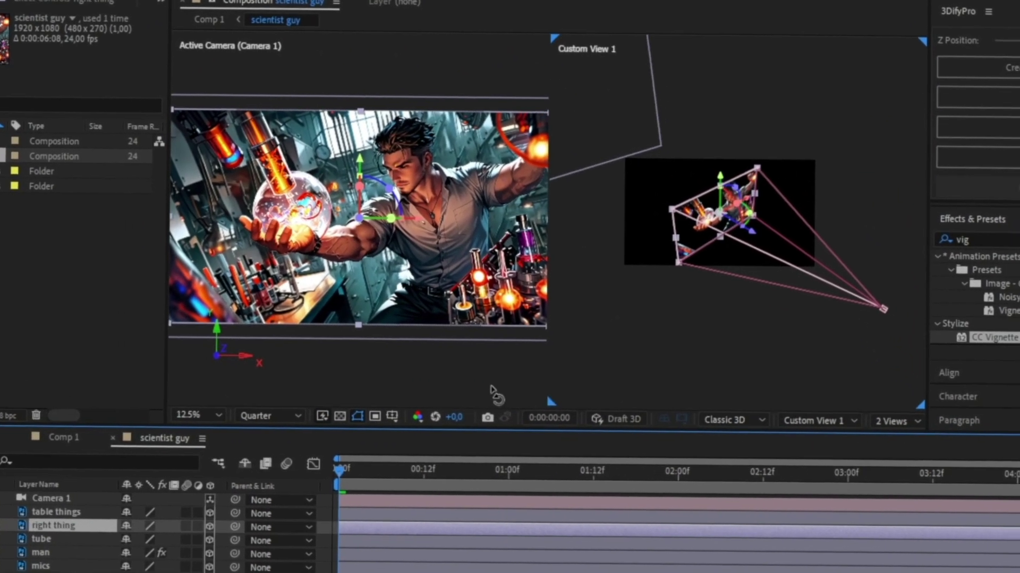
{"action": "left_click", "coordinate": [49, 556]}
{"action": "key", "text": "s"}
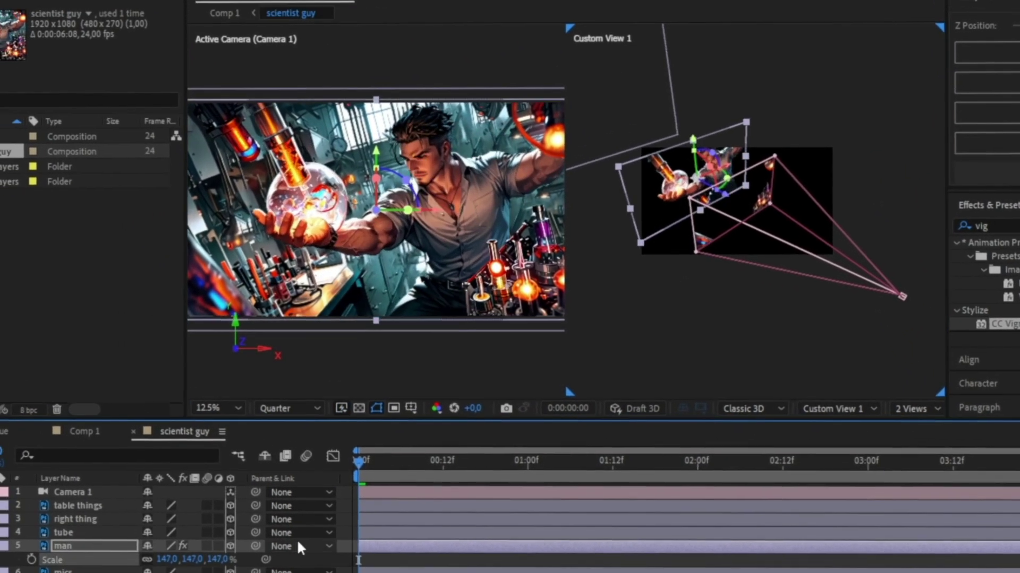
{"action": "left_click", "coordinate": [241, 506]}
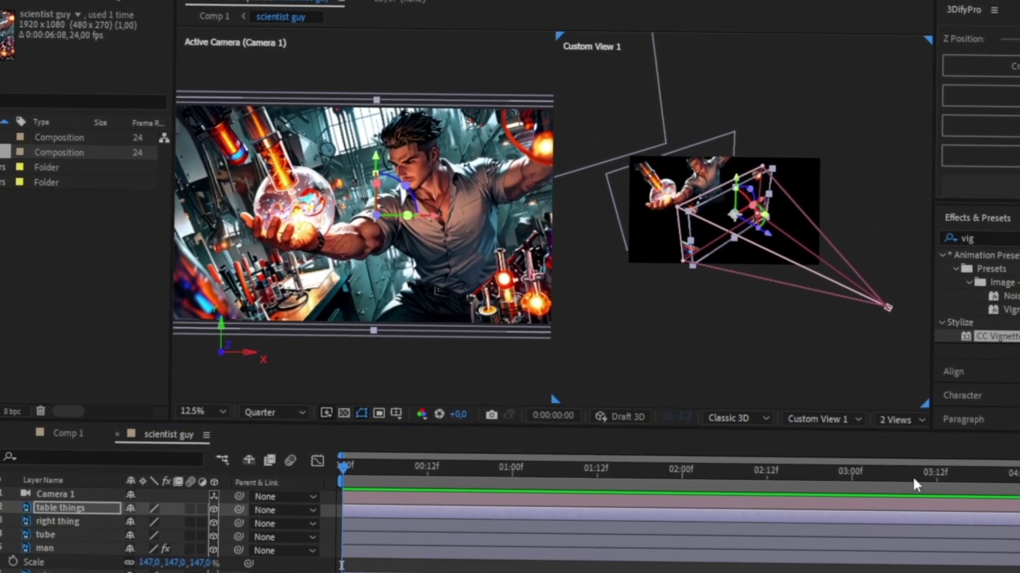
Keyframe Camera 1's Position at the start and about four seconds in, pulling back to Z -2666.7.
{"action": "left_click", "coordinate": [73, 492]}
{"action": "key", "text": "p"}
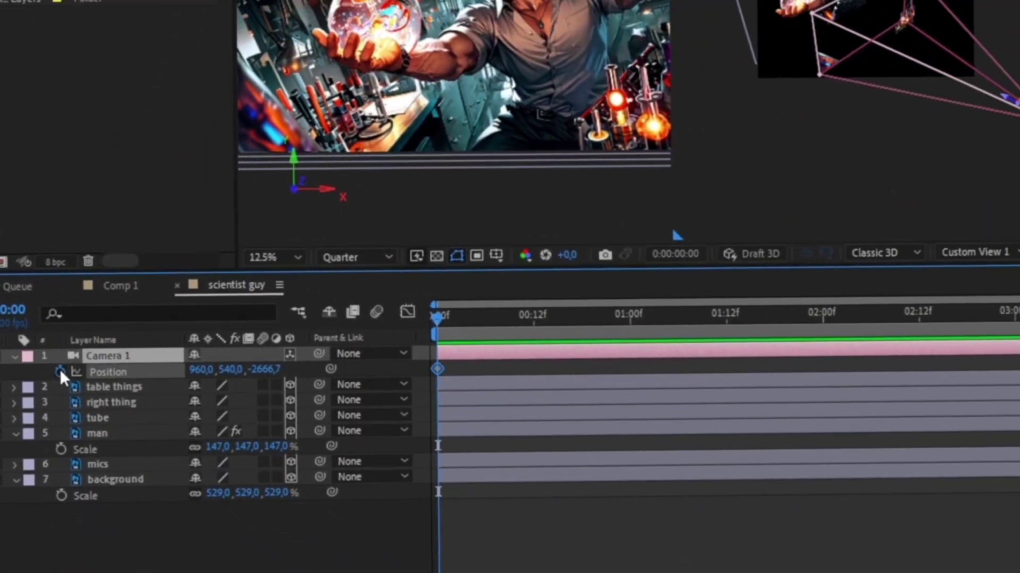
{"action": "left_click", "coordinate": [109, 389]}
{"action": "left_click_drag", "start_coordinate": [403, 336], "coordinate": [944, 338]}
{"action": "key", "text": "Home"}
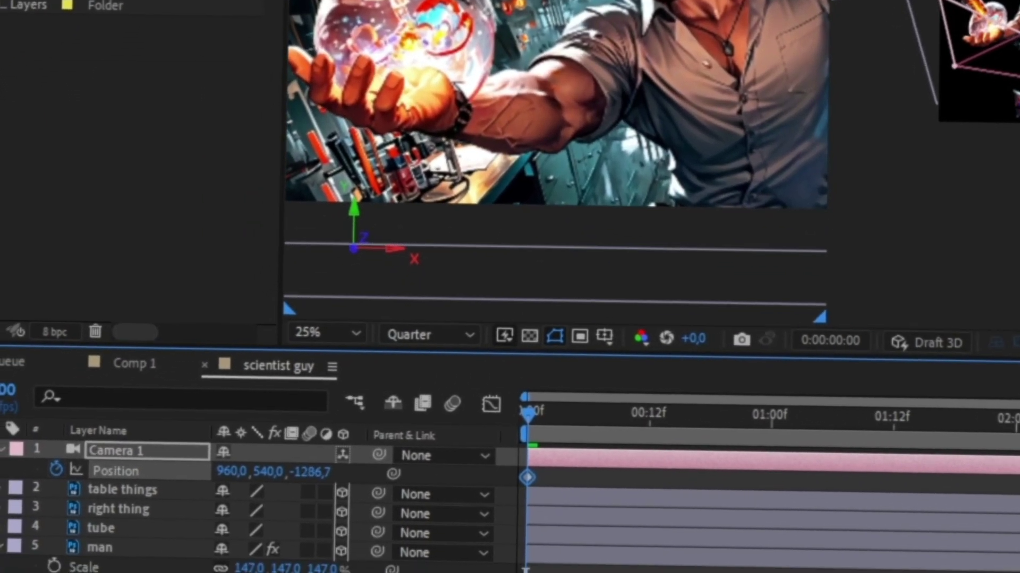
Keyframe Camera 1's Z Rotation from 13° to 0°, preview, and Easy Ease all camera keyframes.
{"action": "key", "text": "r"}
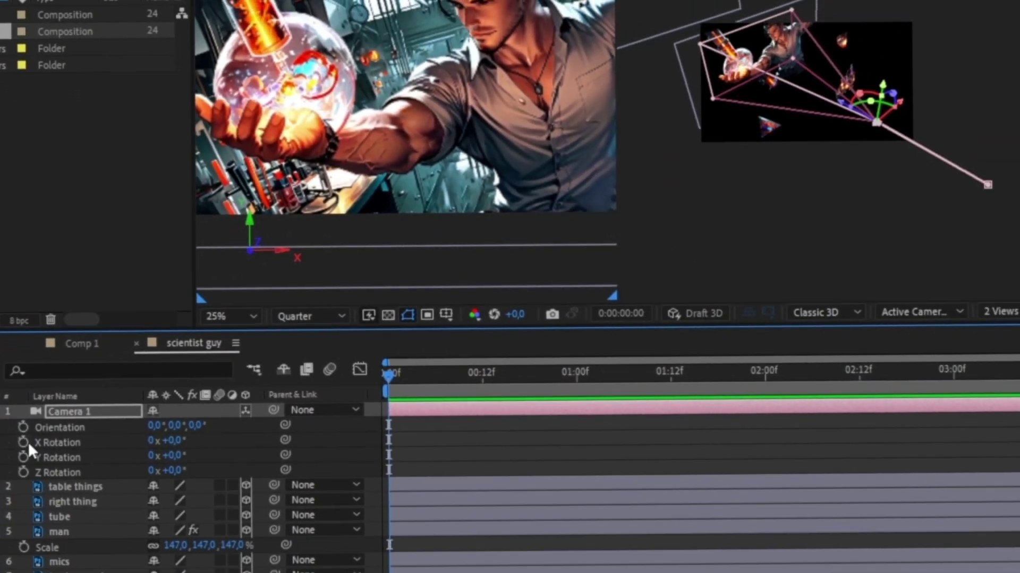
{"action": "left_click", "coordinate": [23, 472]}
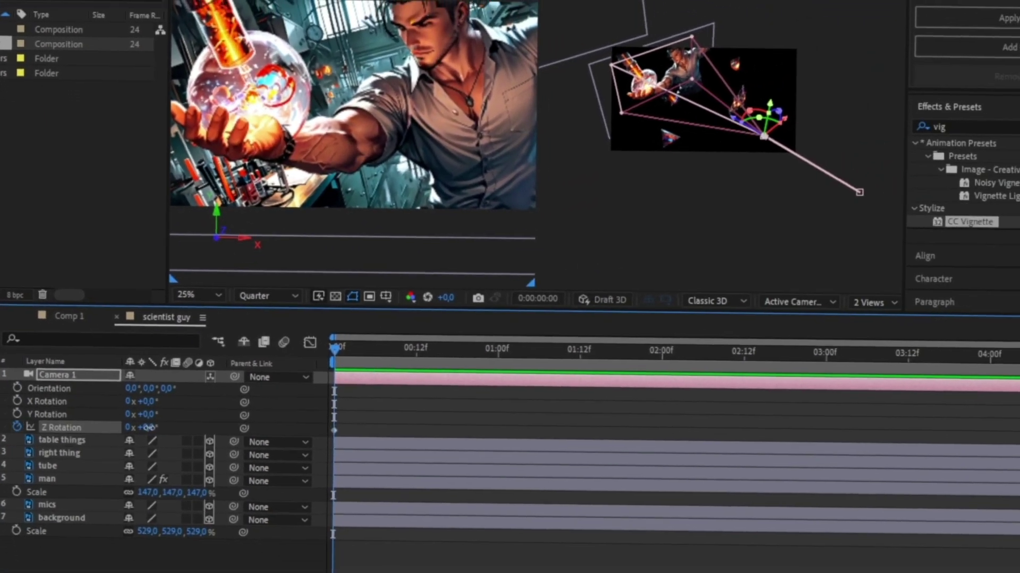
{"action": "left_click_drag", "start_coordinate": [160, 471], "coordinate": [175, 470]}
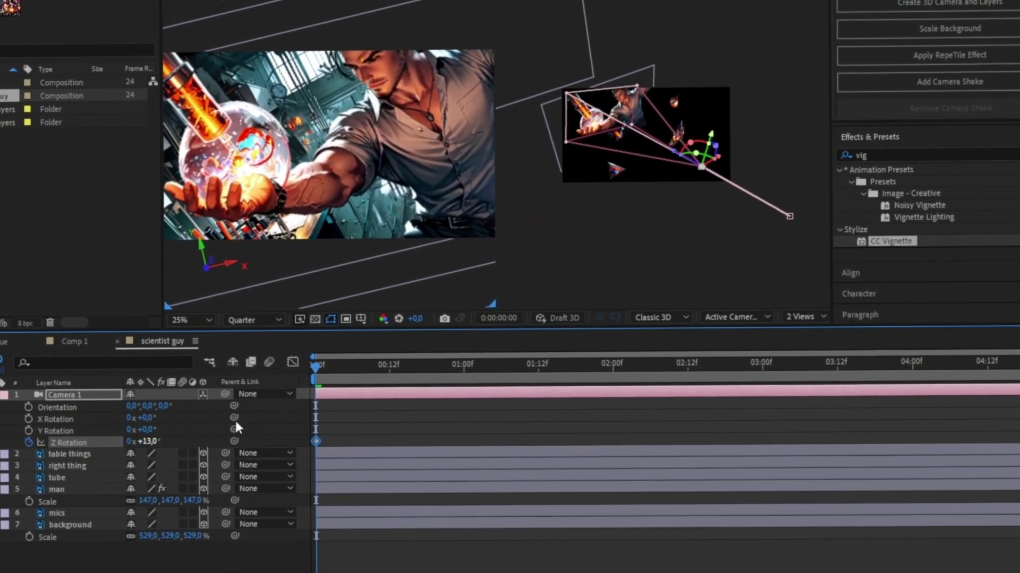
{"action": "key", "text": "space"}
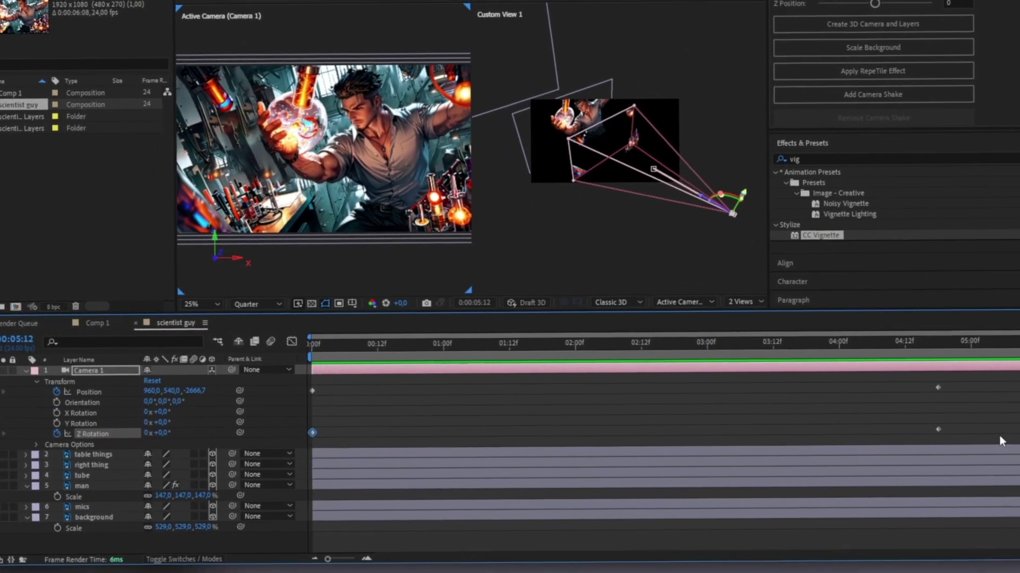
{"action": "left_click_drag", "start_coordinate": [999, 434], "coordinate": [283, 345]}
{"action": "key", "text": "F9"}
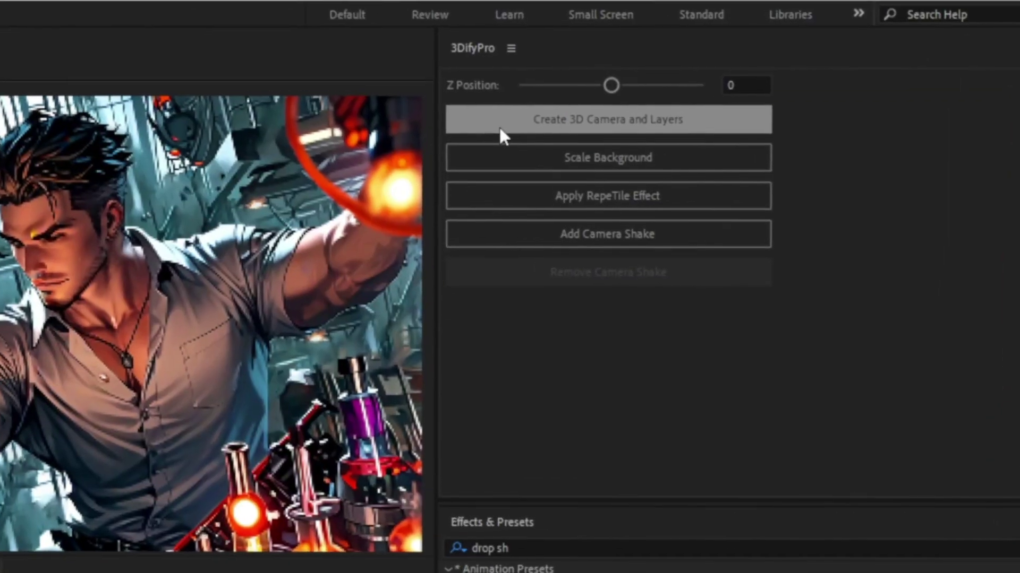
In 3DifyPro, create the 3D camera and layers, scale the background, set Z Position 328, and add camera shake.
{"action": "left_click", "coordinate": [500, 130]}
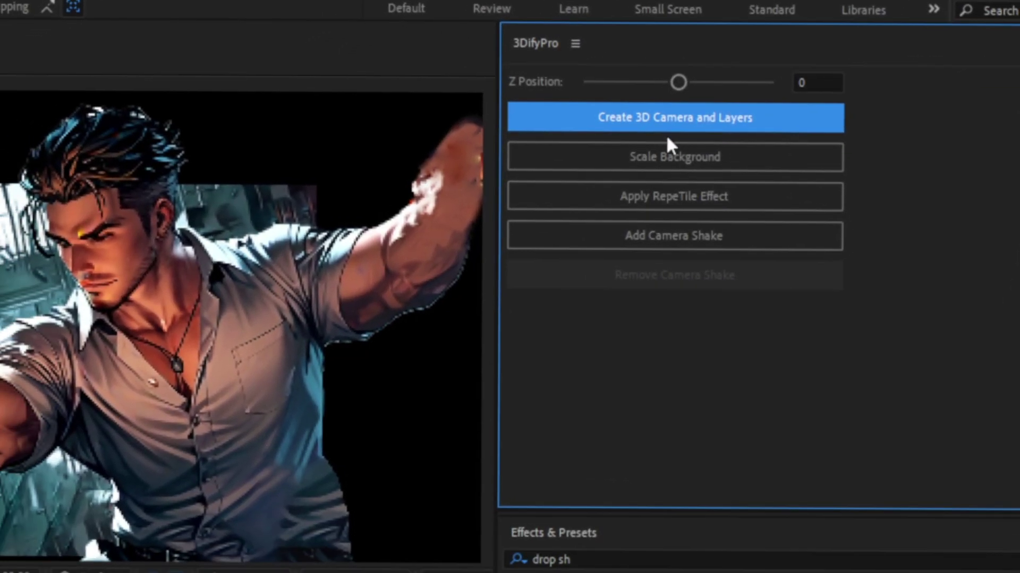
{"action": "left_click", "coordinate": [605, 159]}
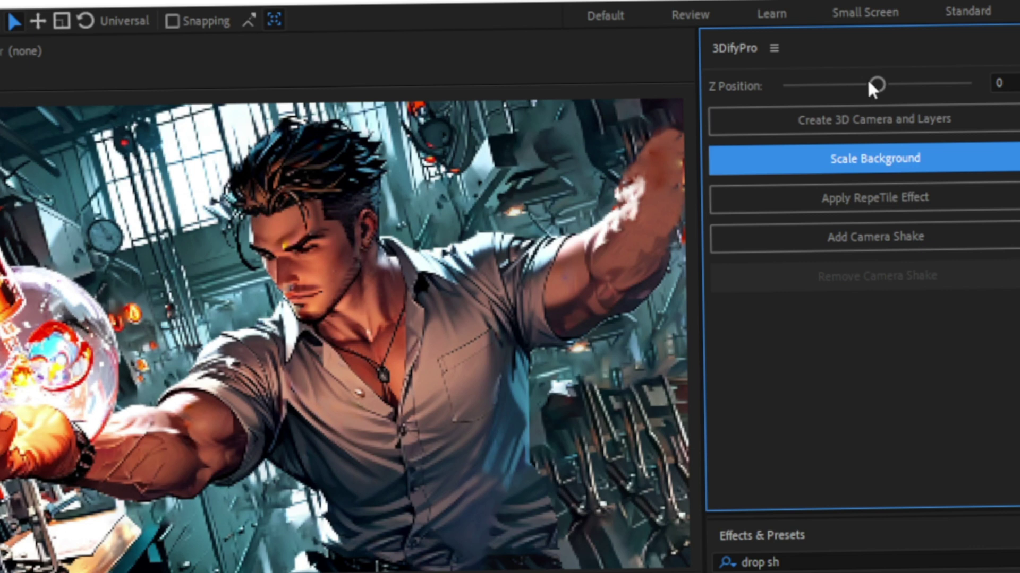
{"action": "left_click_drag", "start_coordinate": [755, 85], "coordinate": [758, 87]}
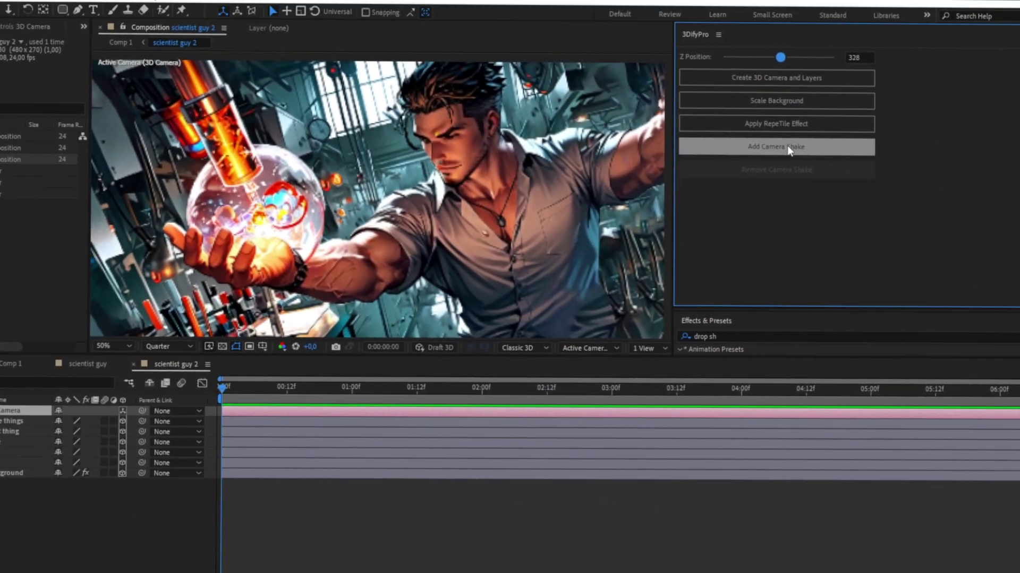
{"action": "left_click", "coordinate": [794, 130]}
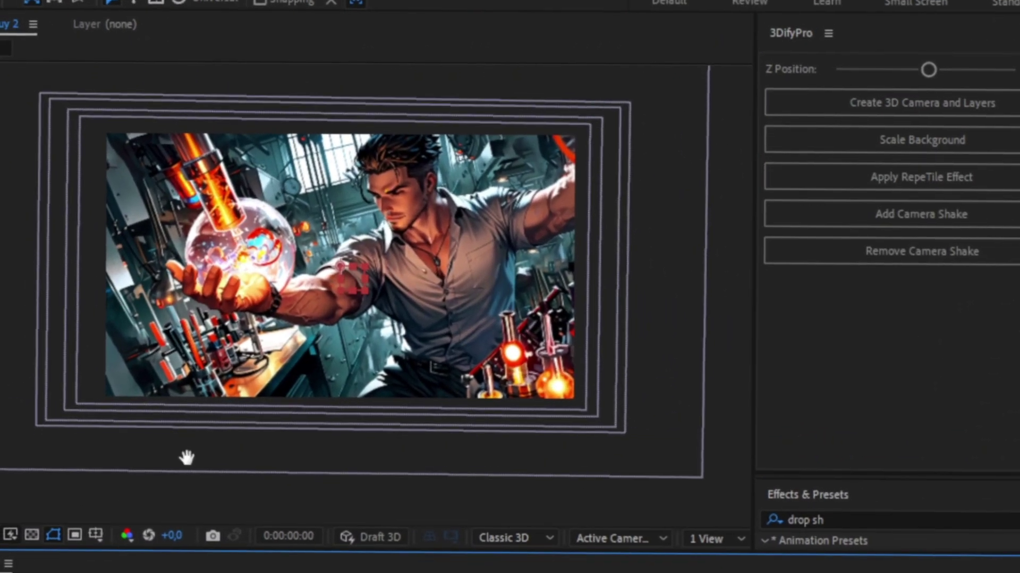
Preview the shaky camera move, then apply Crate's Glow to Comp 1 and close its settings window.
{"action": "key", "text": "space"}
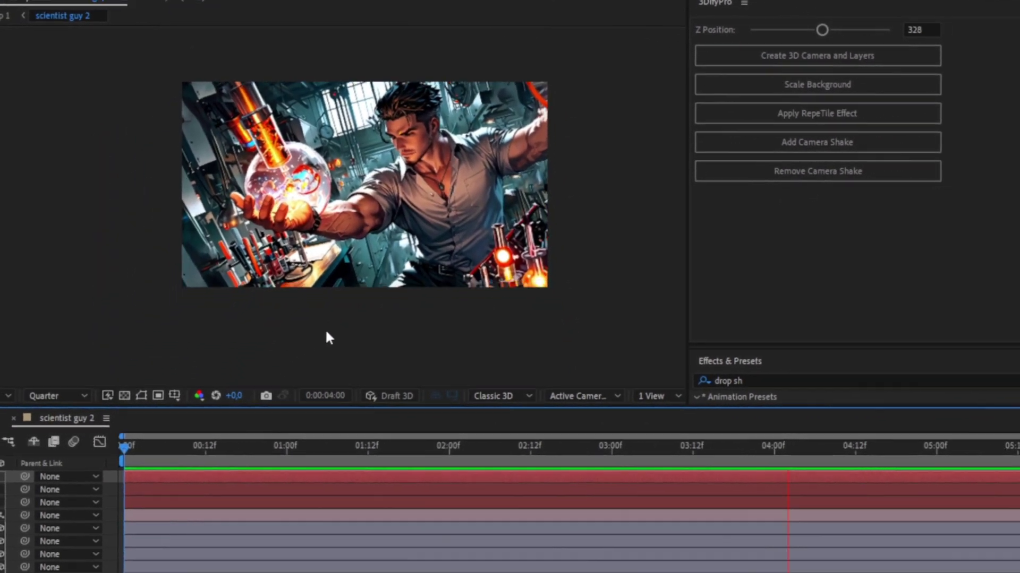
{"action": "key", "text": "space"}
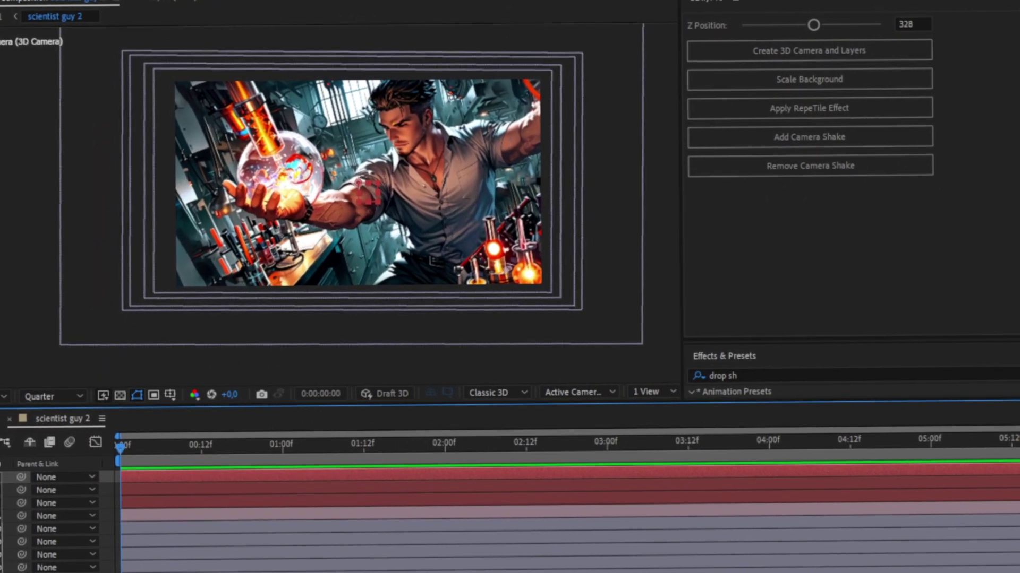
{"action": "key", "text": "p"}
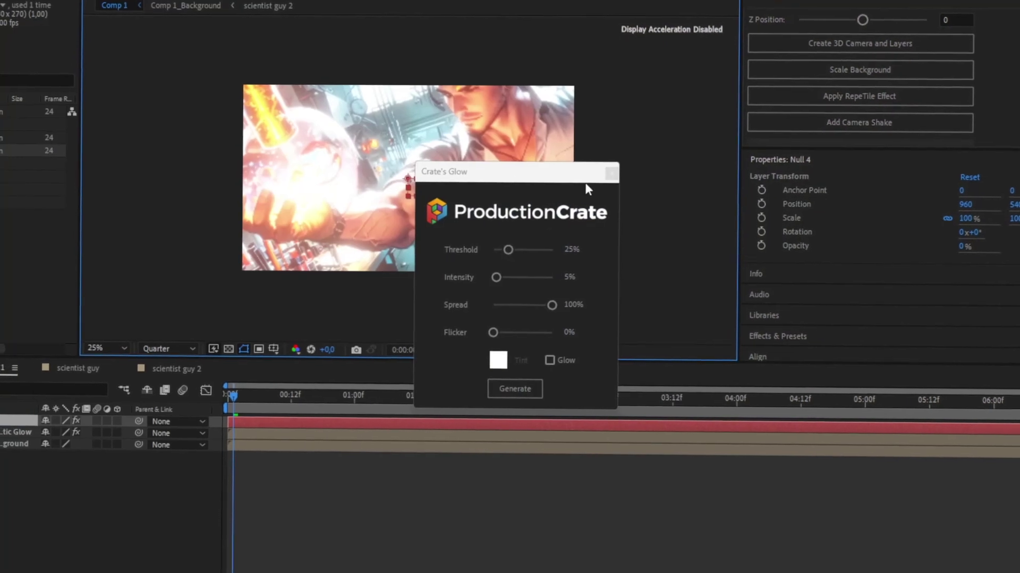
{"action": "left_click", "coordinate": [588, 183]}
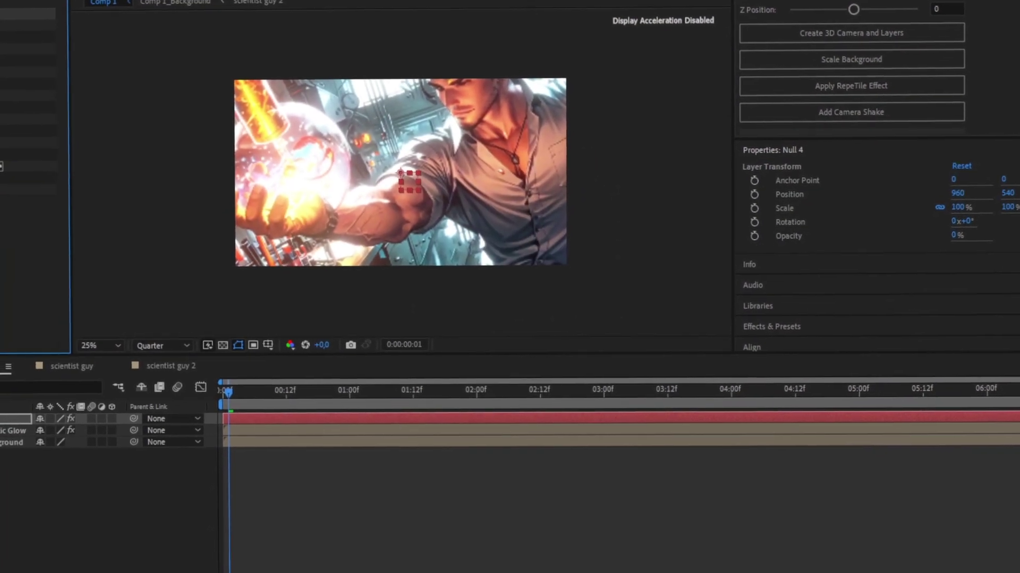